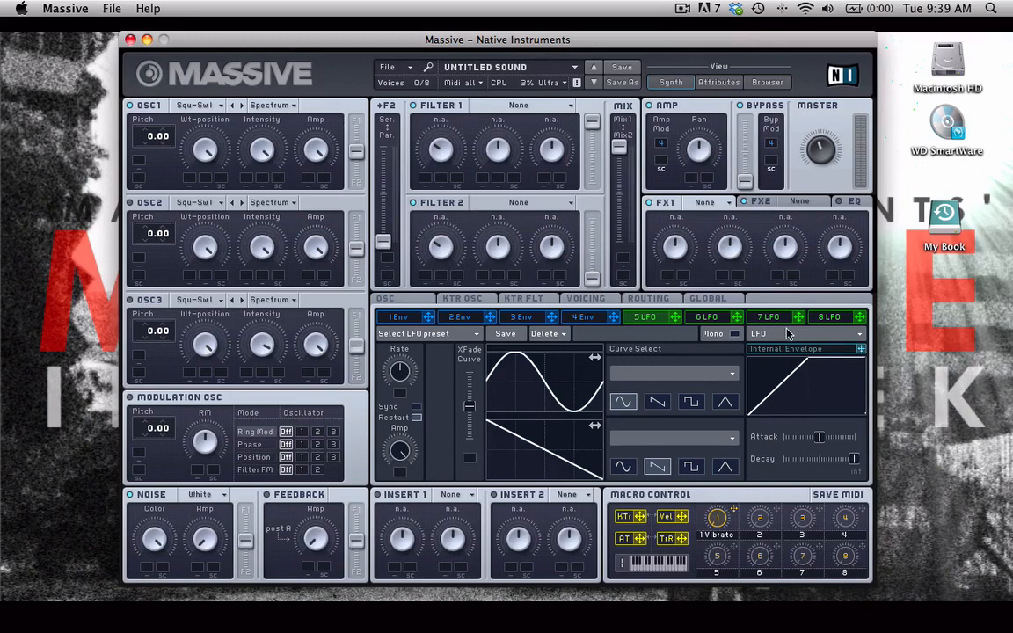
# - Set modulator 5 to Stepper mode and enable its Sync
pyautogui.click(787, 335)
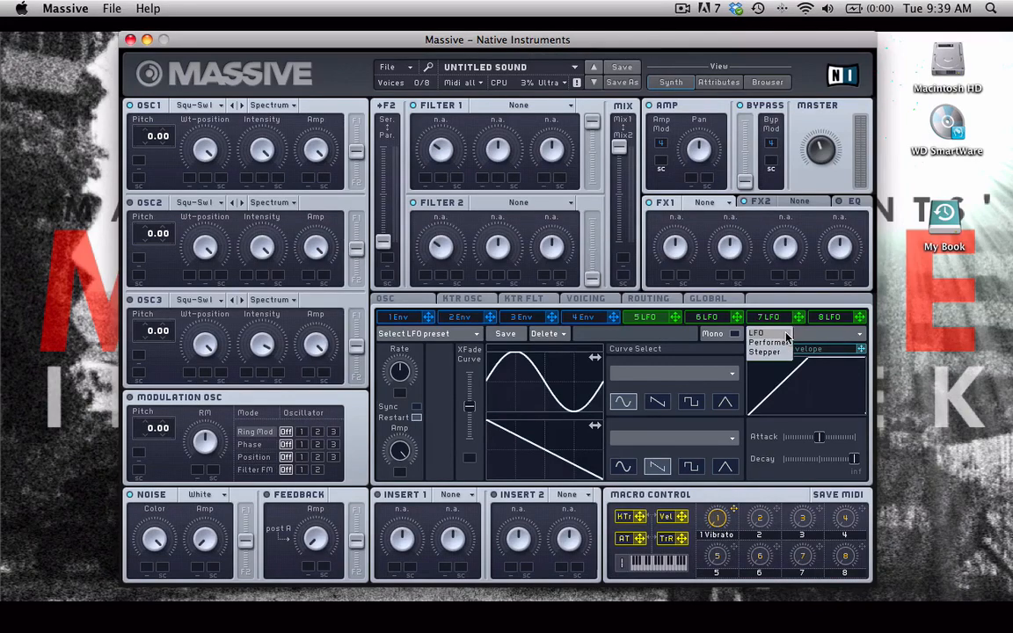
pyautogui.click(647, 318)
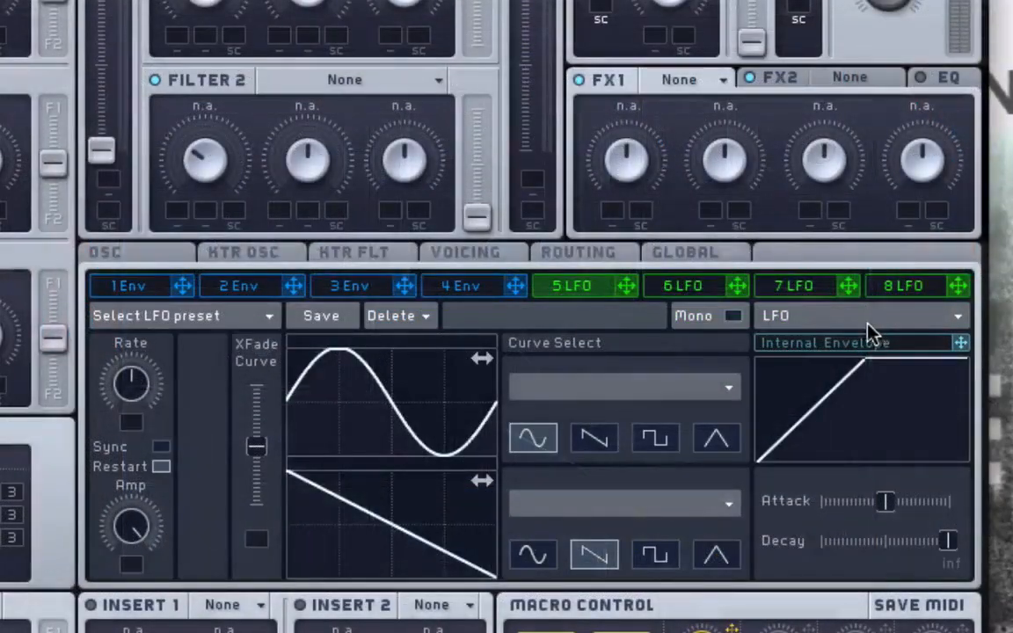
pyautogui.click(831, 319)
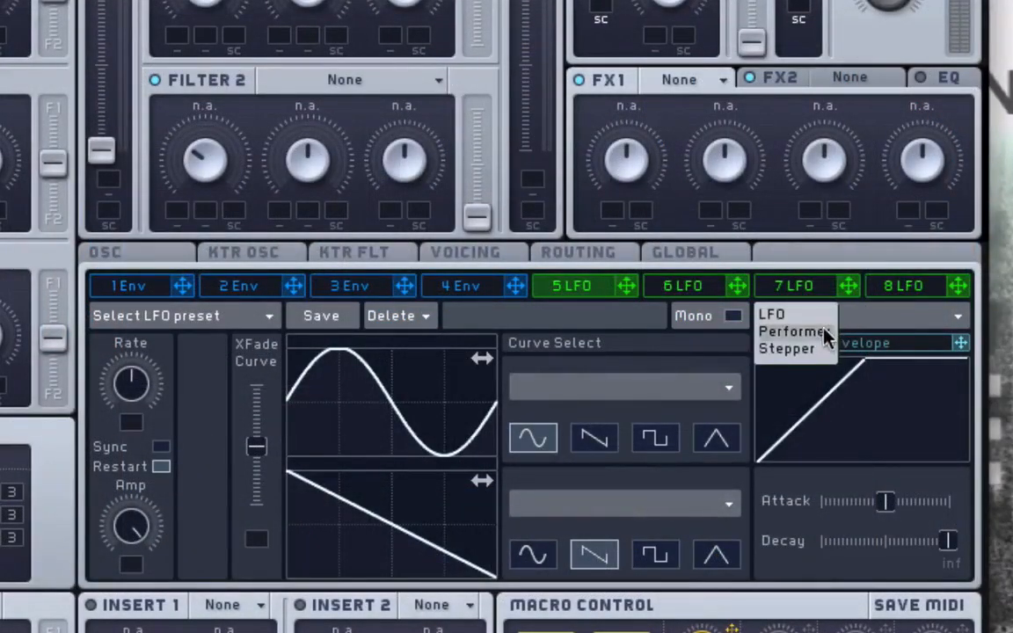
pyautogui.click(818, 351)
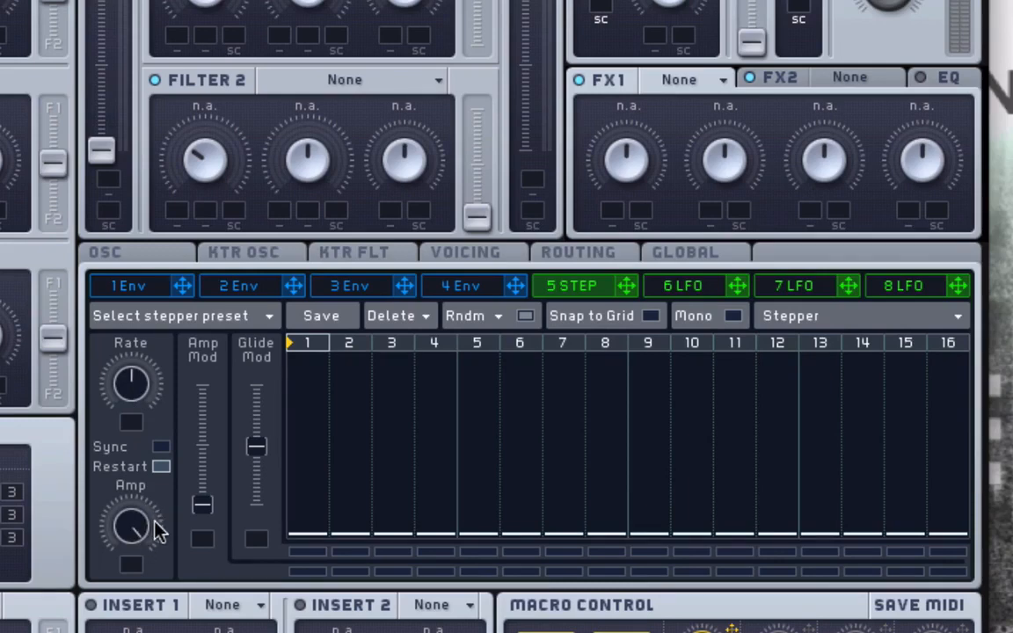
pyautogui.moveTo(125, 395)
pyautogui.mouseDown()
pyautogui.moveTo(124, 385)
pyautogui.moveTo(124, 401)
pyautogui.mouseUp()
pyautogui.click(161, 449)
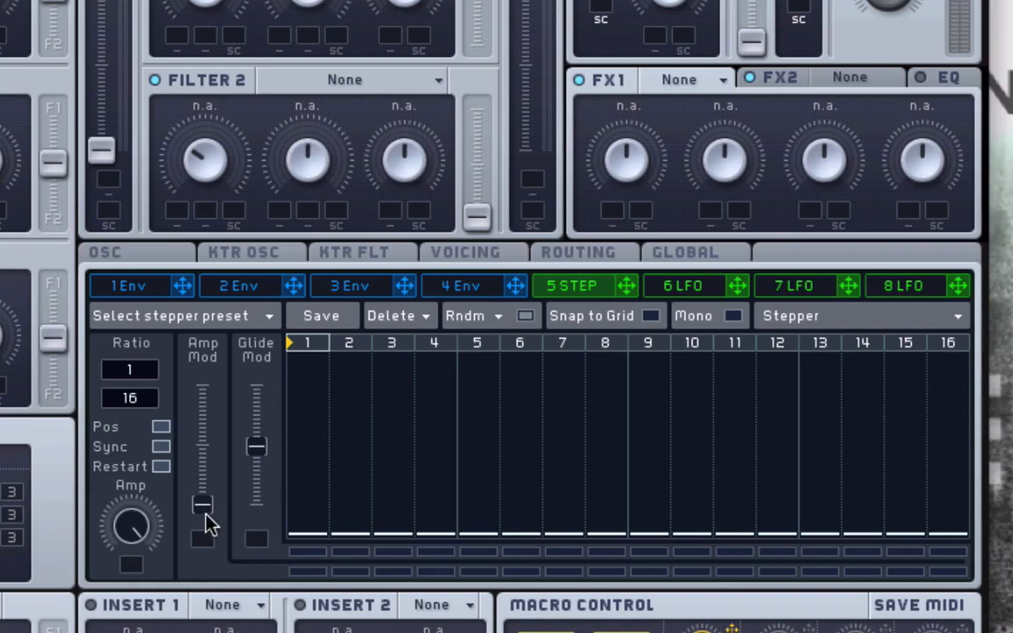
# - Set the Amp Mod amount to about halfway and switch the Amp Mod buttons on and off across the steps
pyautogui.moveTo(203, 507); pyautogui.dragTo(201, 535)
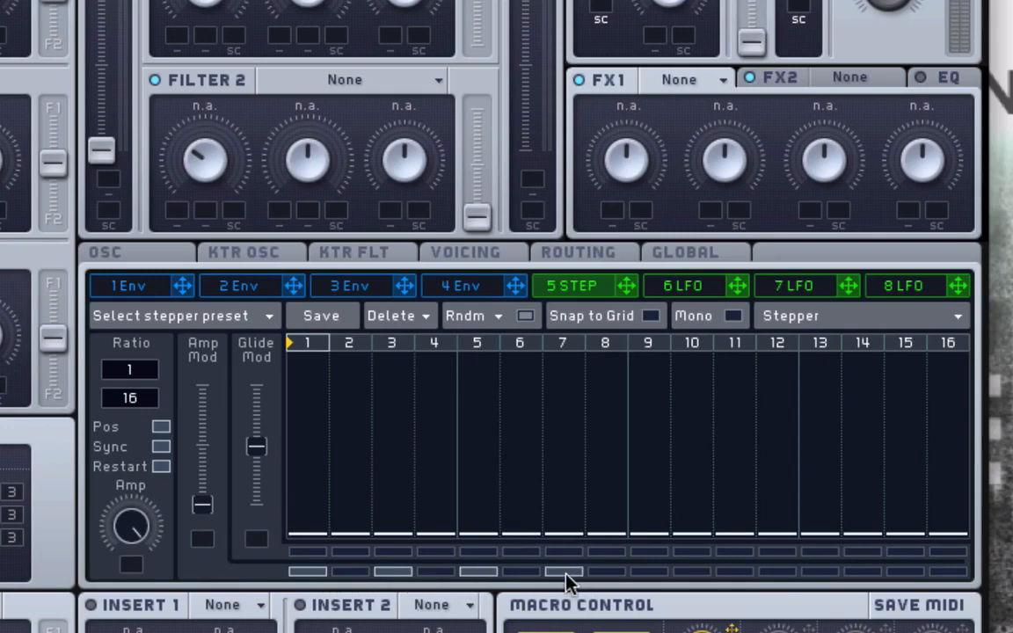
pyautogui.click(648, 572)
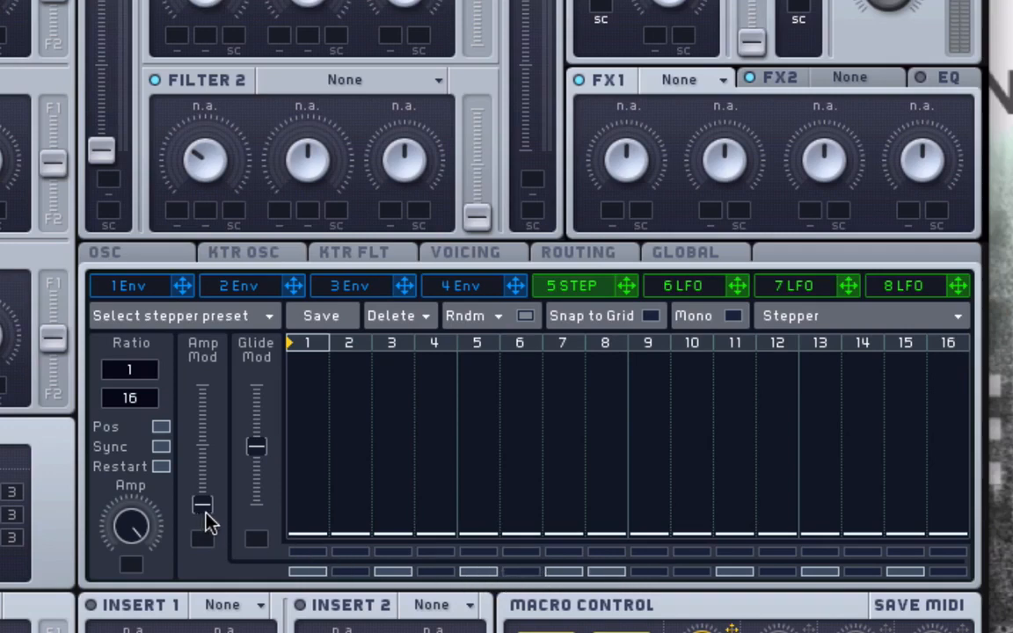
pyautogui.moveTo(203, 503); pyautogui.dragTo(203, 461)
pyautogui.moveTo(275, 570)
pyautogui.mouseDown()
pyautogui.moveTo(911, 569)
pyautogui.moveTo(301, 587)
pyautogui.mouseUp()
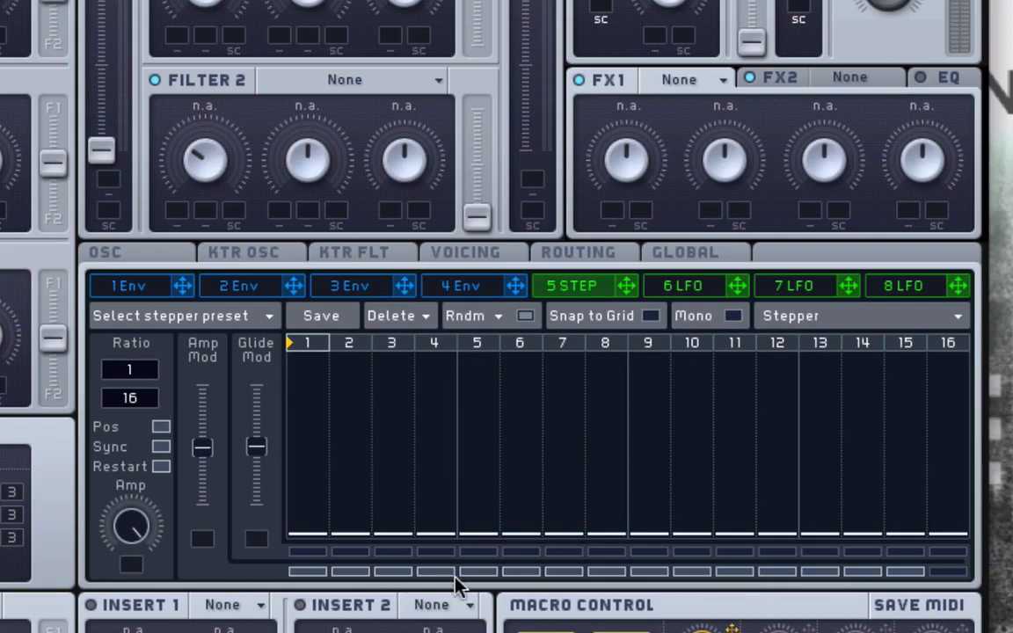
pyautogui.moveTo(889, 574); pyautogui.dragTo(276, 579)
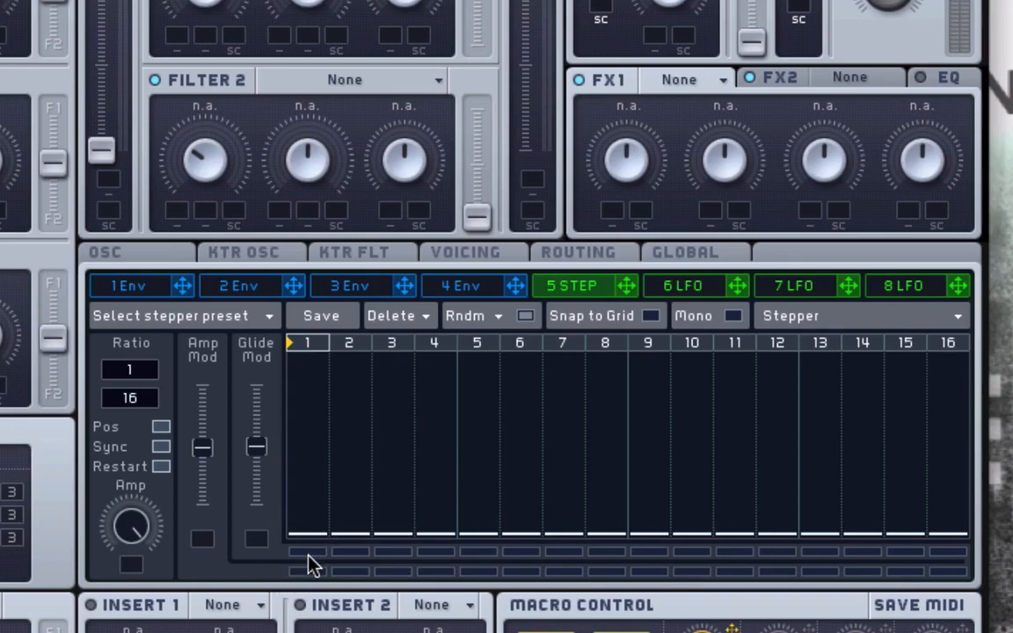
# - Switch the Glide Mod buttons on and off across the steps and raise the Glide Mod amount slightly above halfway
pyautogui.moveTo(309, 563); pyautogui.dragTo(860, 554)
pyautogui.moveTo(943, 561); pyautogui.dragTo(314, 555)
pyautogui.click(450, 551)
pyautogui.click(411, 552)
pyautogui.click(491, 552)
pyautogui.click(332, 551)
pyautogui.click(322, 551)
pyautogui.click(352, 553)
pyautogui.moveTo(258, 440); pyautogui.dragTo(260, 432)
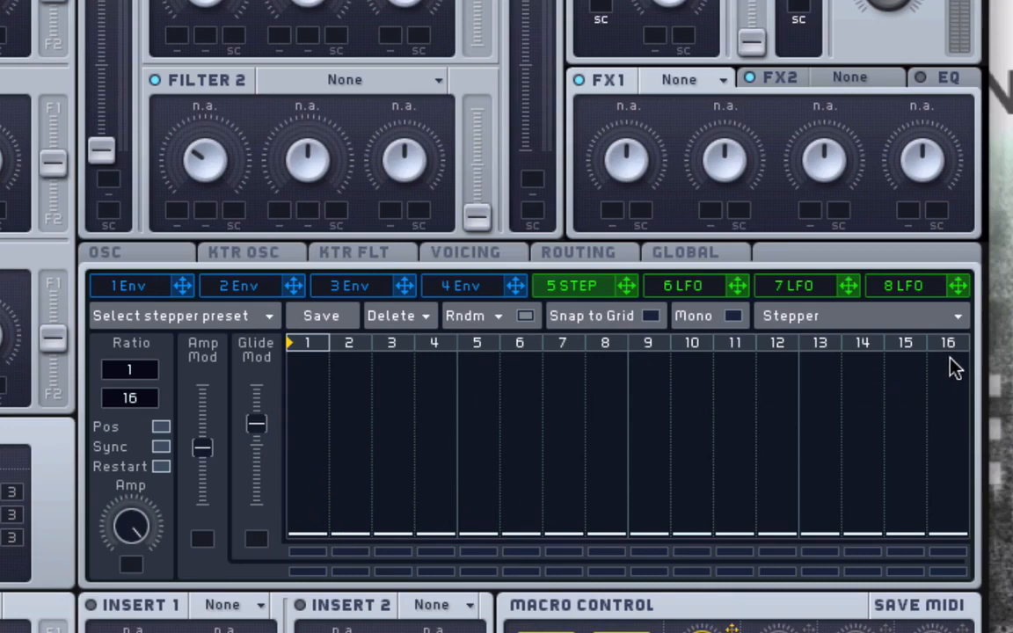
# - Shorten the stepper sequence to steps 1 through 4 and give those four steps different levels
pyautogui.moveTo(952, 346); pyautogui.dragTo(907, 345)
pyautogui.moveTo(824, 346)
pyautogui.mouseDown()
pyautogui.moveTo(493, 350)
pyautogui.moveTo(434, 376)
pyautogui.mouseUp()
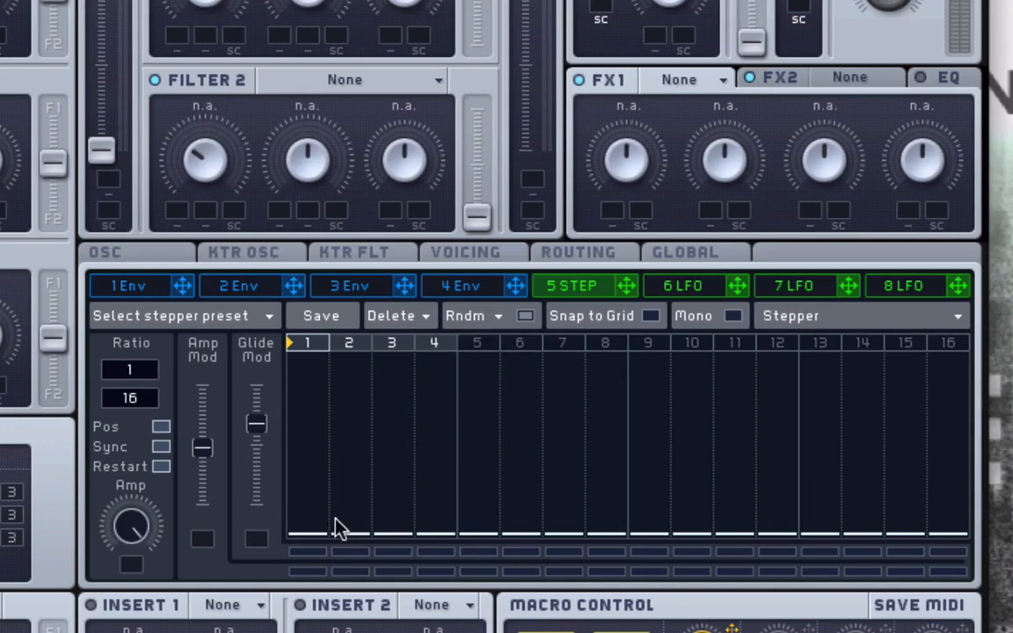
pyautogui.moveTo(308, 537)
pyautogui.mouseDown()
pyautogui.moveTo(308, 415)
pyautogui.moveTo(372, 530)
pyautogui.moveTo(353, 475)
pyautogui.moveTo(395, 378)
pyautogui.mouseUp()
pyautogui.moveTo(450, 501); pyautogui.dragTo(436, 423)
pyautogui.moveTo(436, 481); pyautogui.dragTo(437, 506)
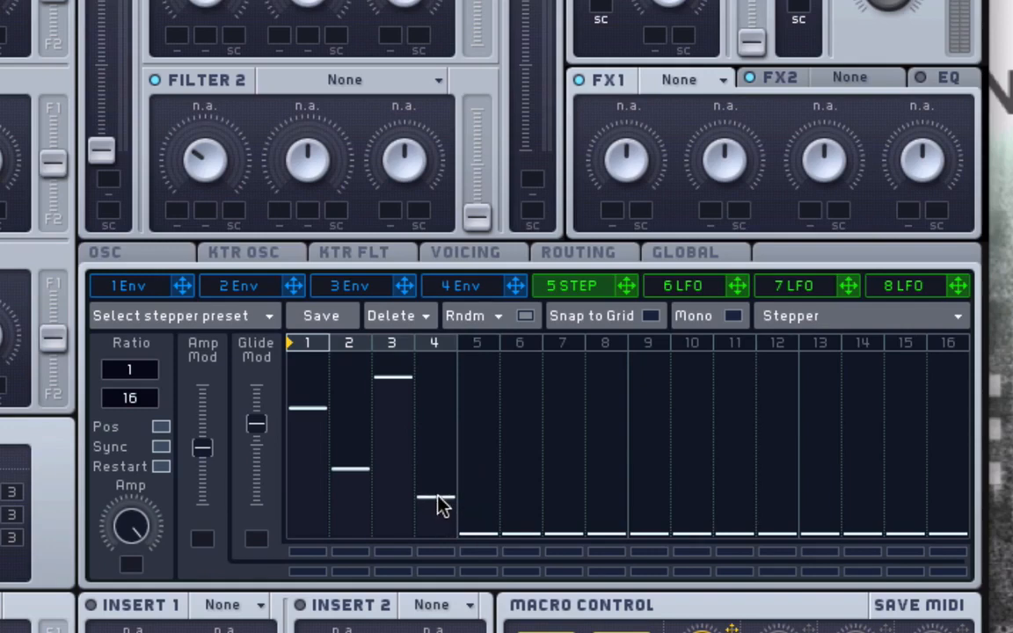
pyautogui.moveTo(437, 495); pyautogui.dragTo(445, 396)
pyautogui.moveTo(450, 483); pyautogui.dragTo(432, 436)
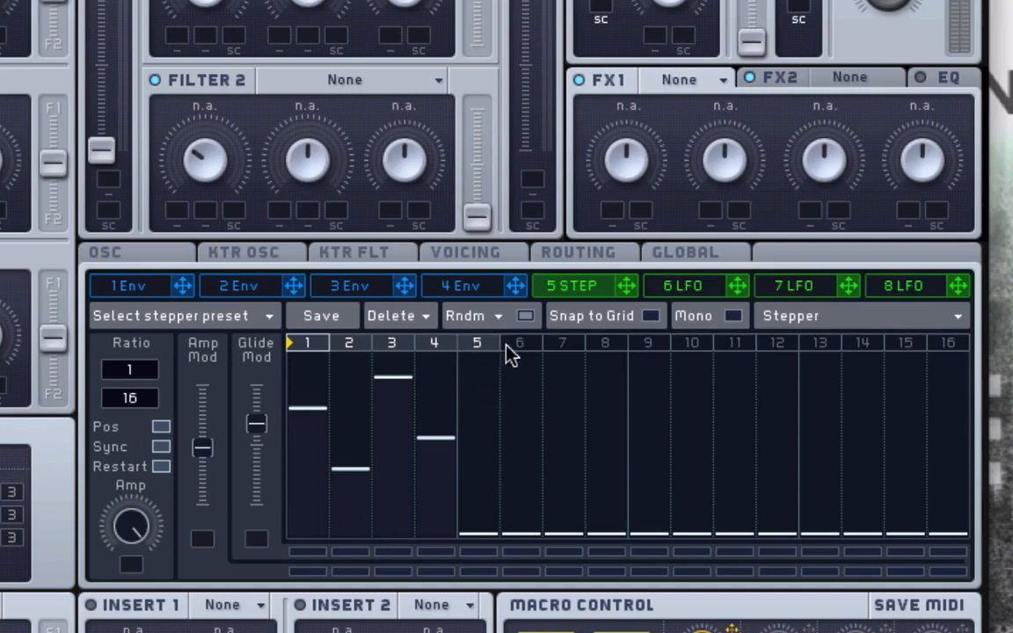
# - Extend the sequence's end to step 8 and try moving its start marker away from step 1
pyautogui.moveTo(512, 354); pyautogui.dragTo(605, 353)
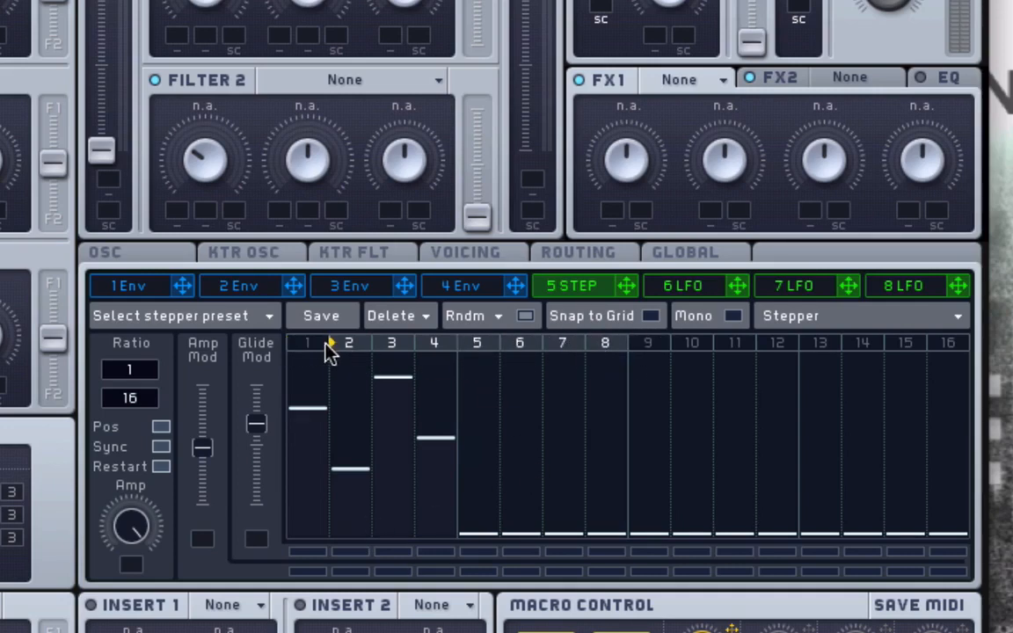
pyautogui.moveTo(333, 350); pyautogui.dragTo(372, 349)
# - Load the factory stepper preset Alternating Octaves
pyautogui.click(207, 315)
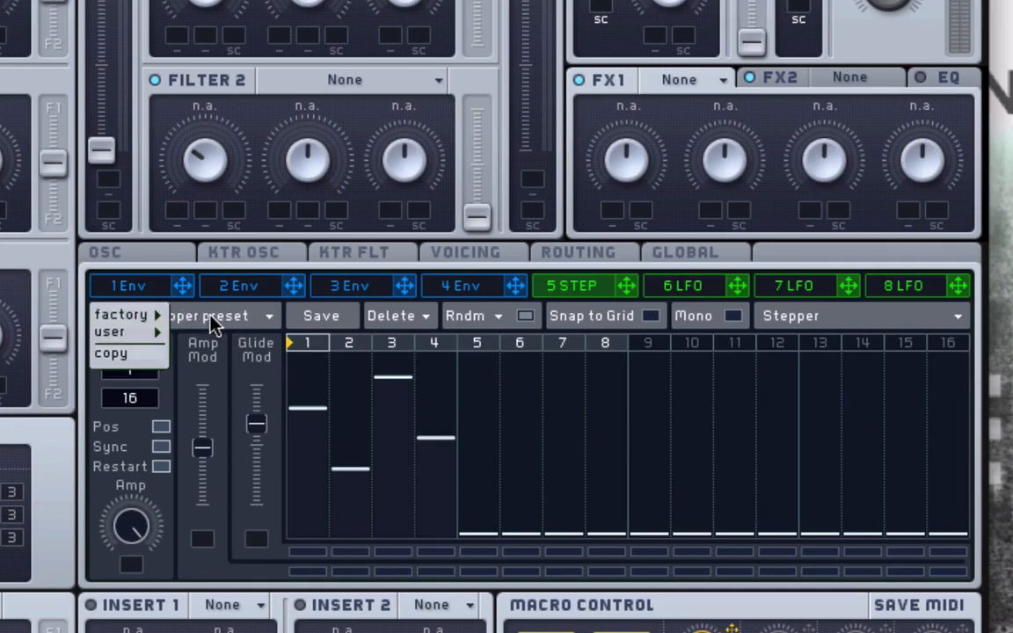
pyautogui.click(211, 322)
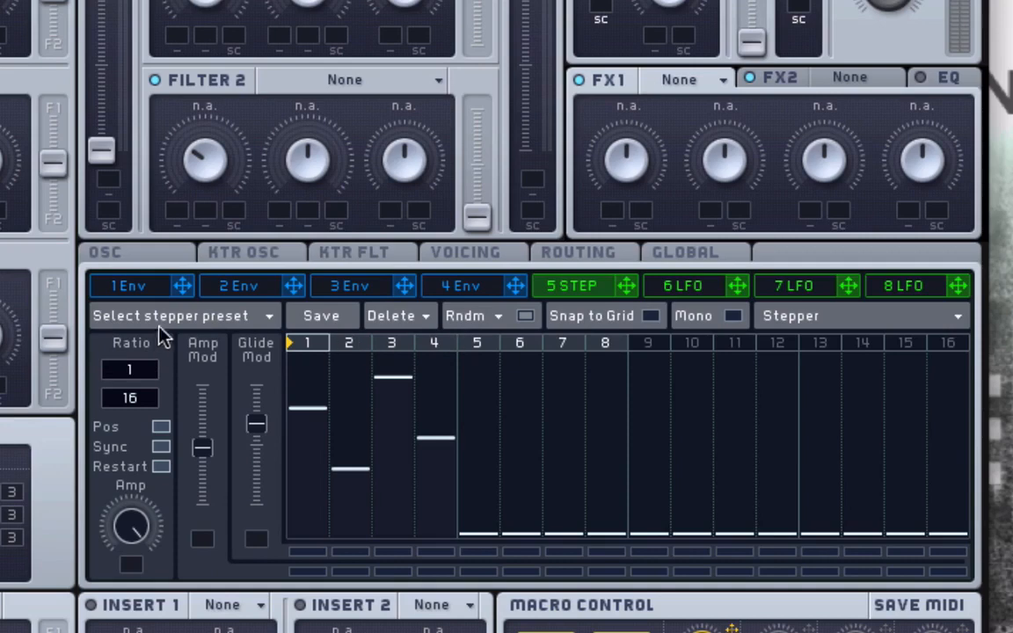
pyautogui.click(167, 318)
pyautogui.moveTo(170, 317)
pyautogui.click(210, 319)
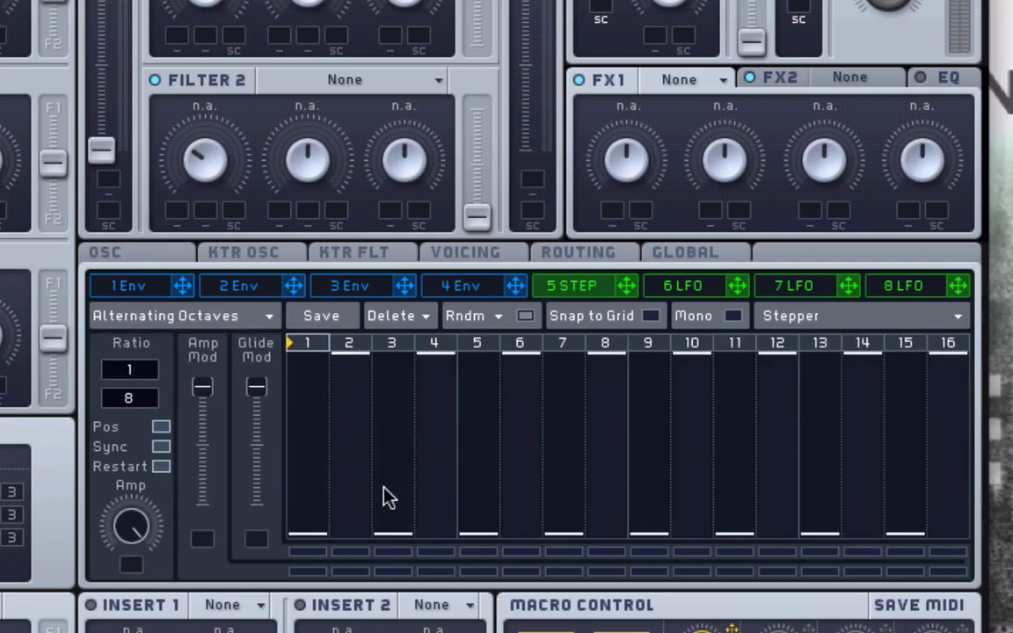
# - Load the factory stepper preset Circus
pyautogui.click(164, 312)
pyautogui.moveTo(163, 316)
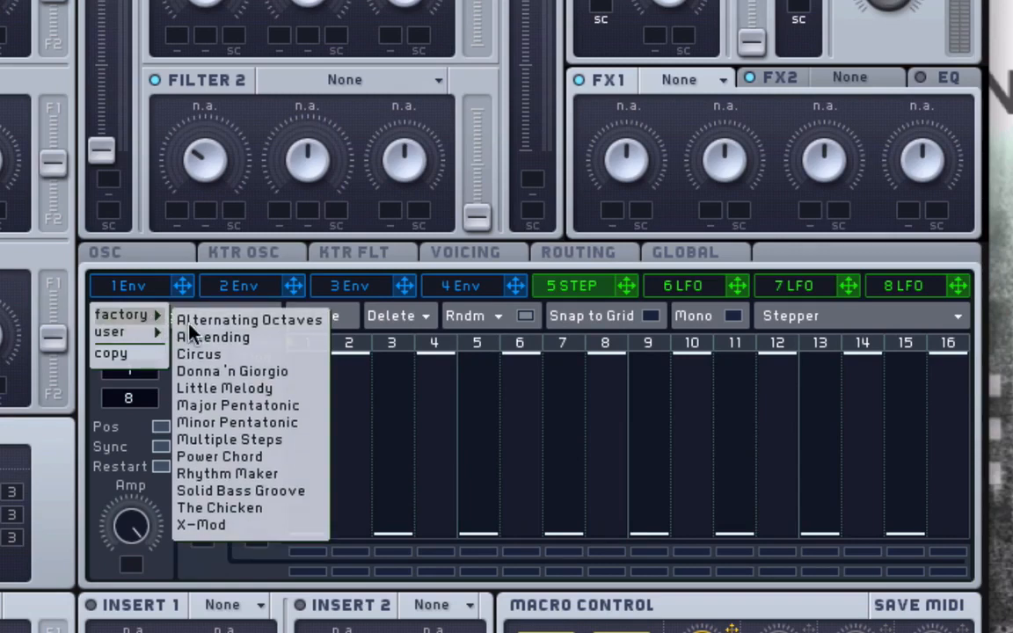
pyautogui.click(227, 355)
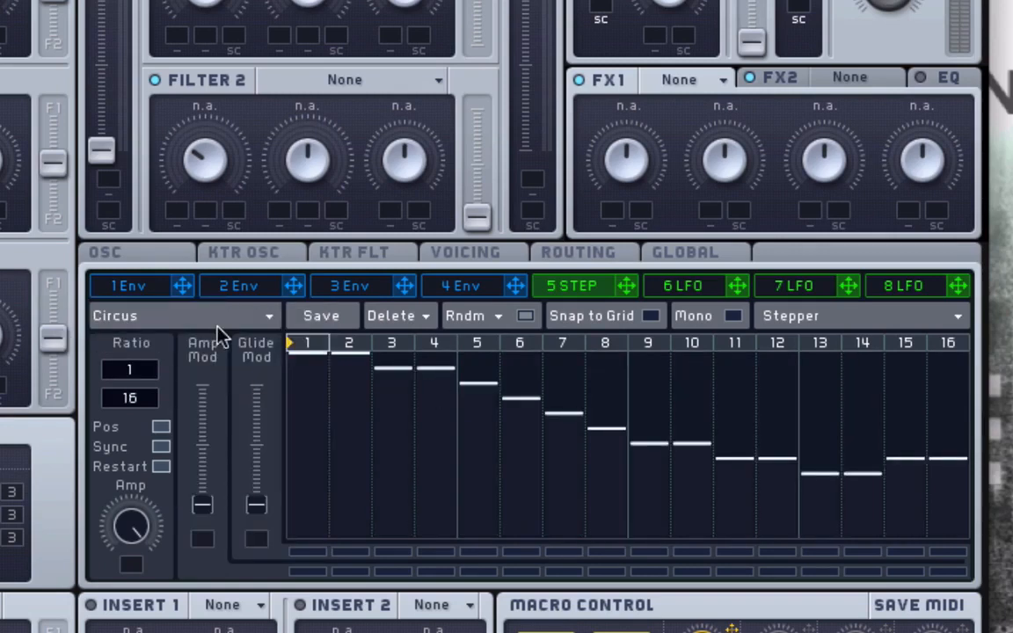
# - Load the user stepper preset Rhythm Maker
pyautogui.click(189, 316)
pyautogui.moveTo(114, 332)
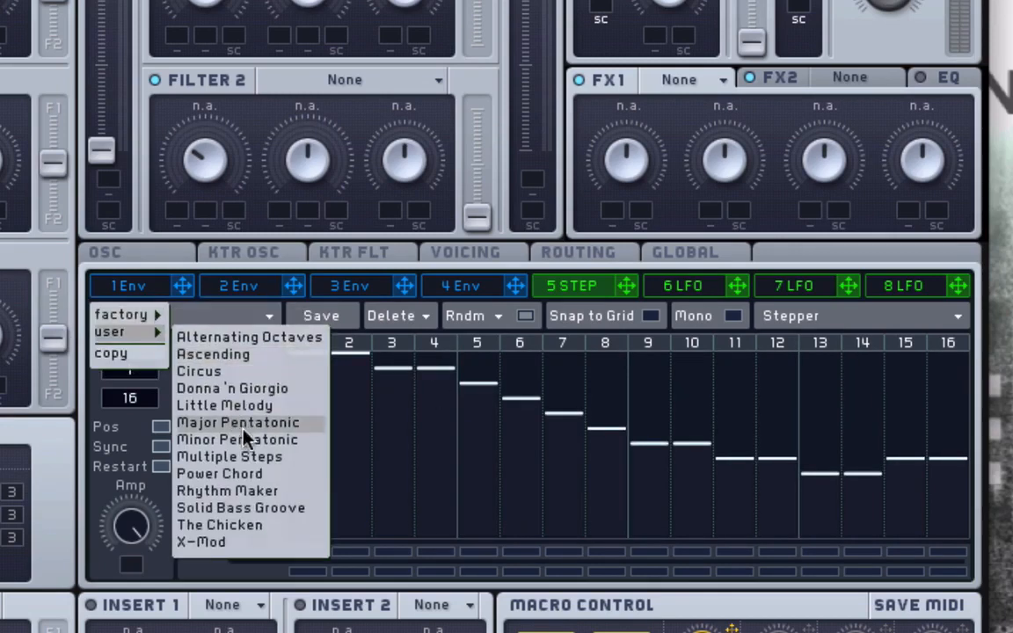
pyautogui.click(247, 495)
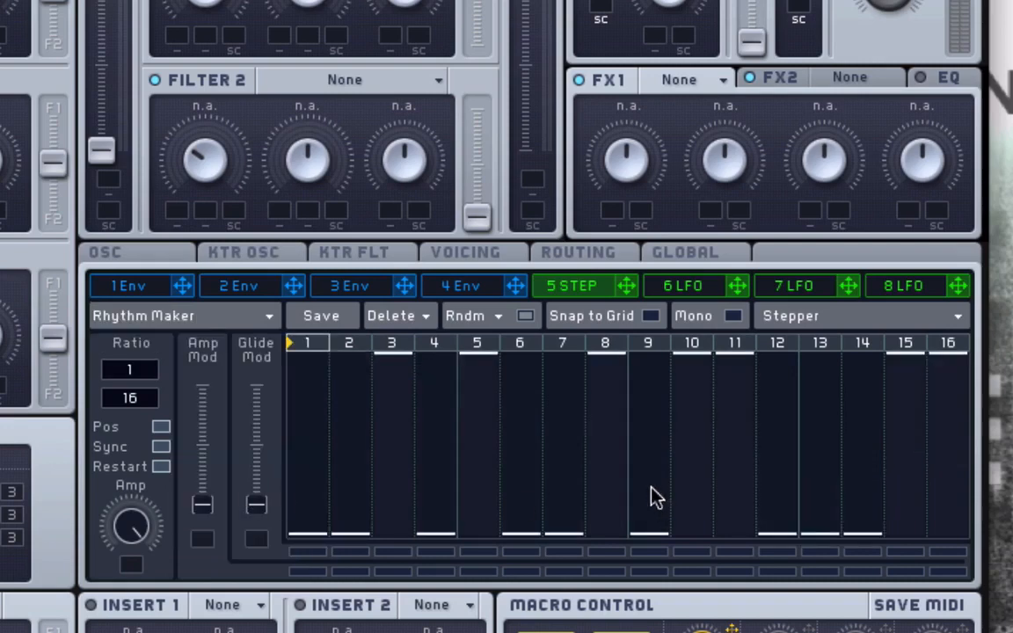
pyautogui.click(197, 319)
pyautogui.moveTo(154, 336)
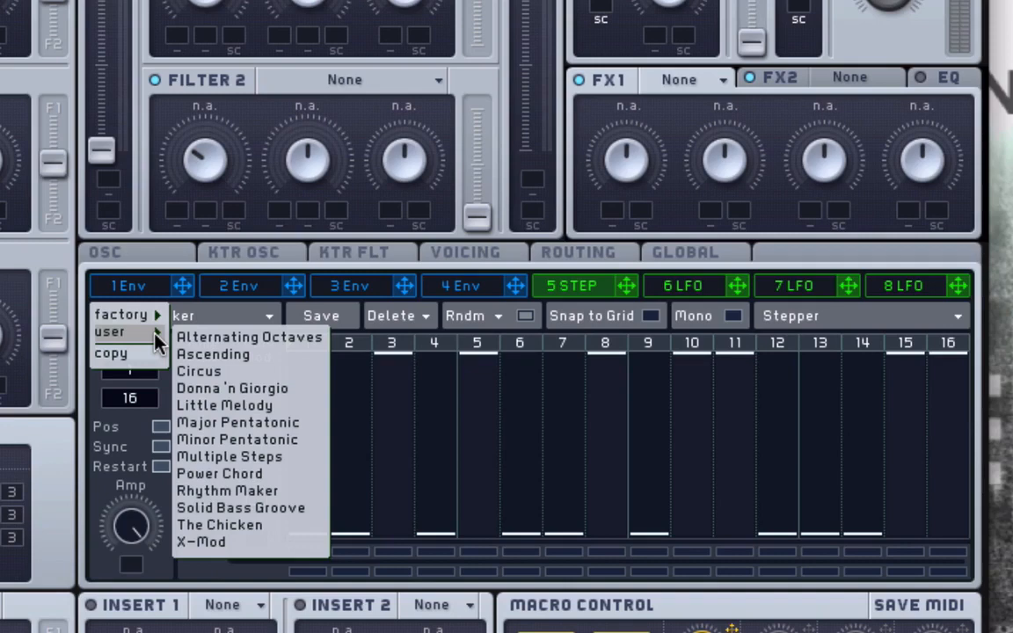
pyautogui.moveTo(149, 316)
pyautogui.click(410, 296)
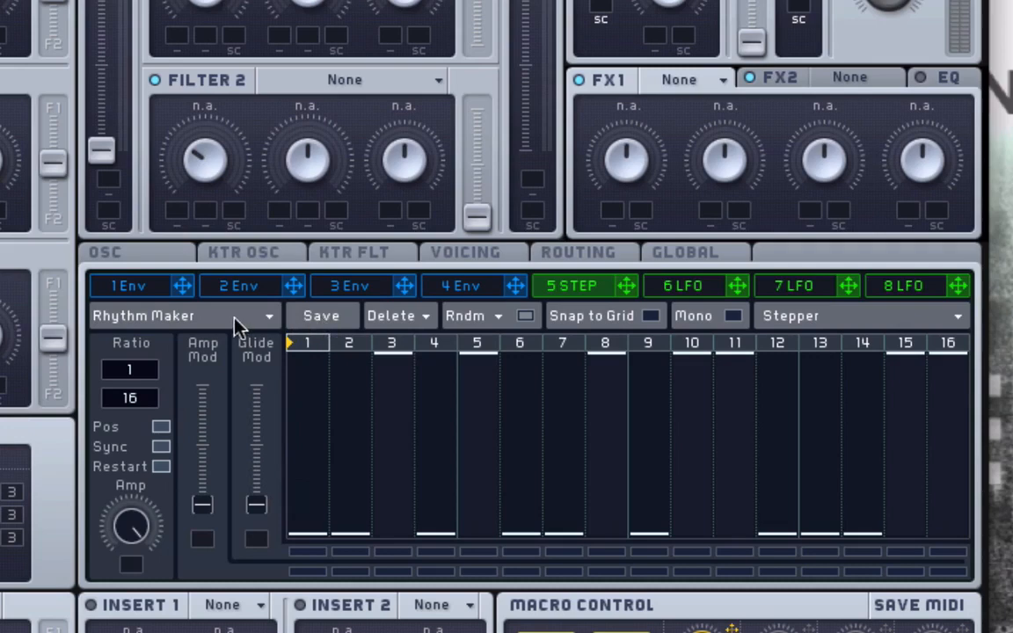
pyautogui.click(180, 321)
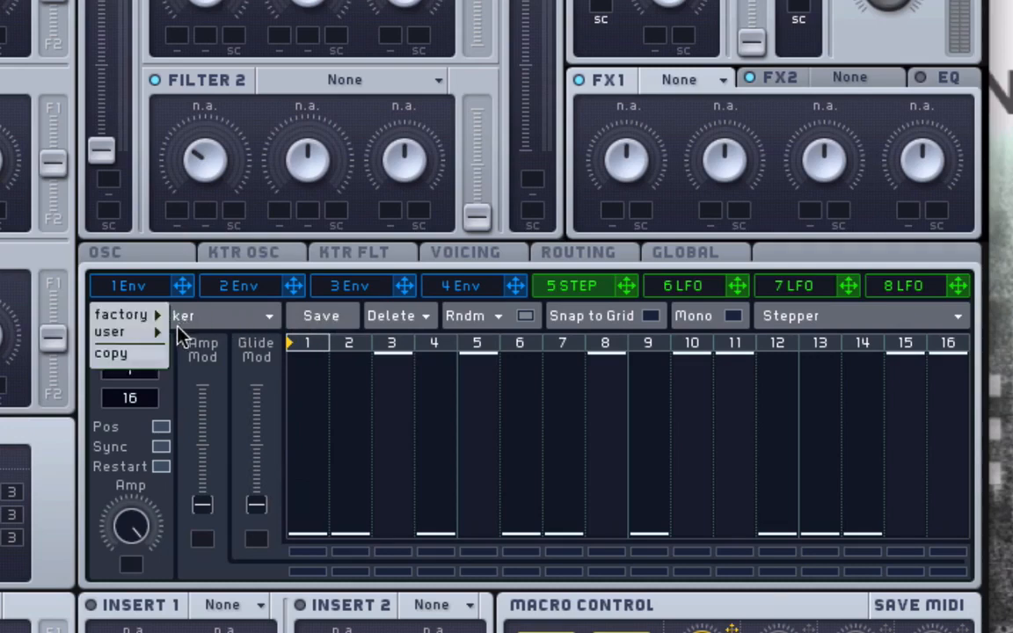
pyautogui.click(413, 323)
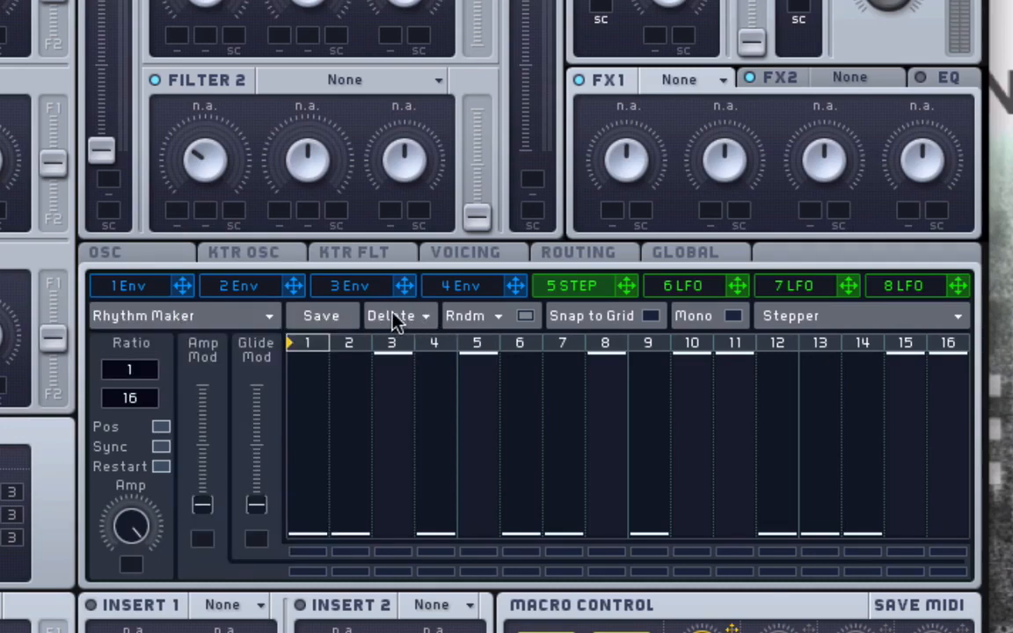
# - Apply Randomize all to the stepper pattern and raise the Glide Mod amount above halfway
pyautogui.click(519, 320)
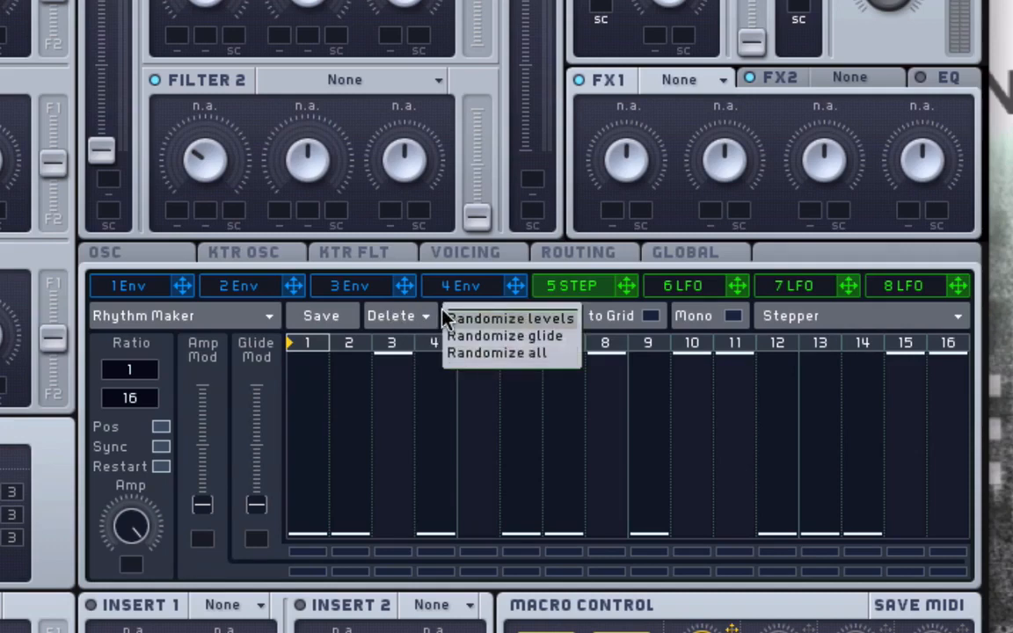
pyautogui.click(556, 353)
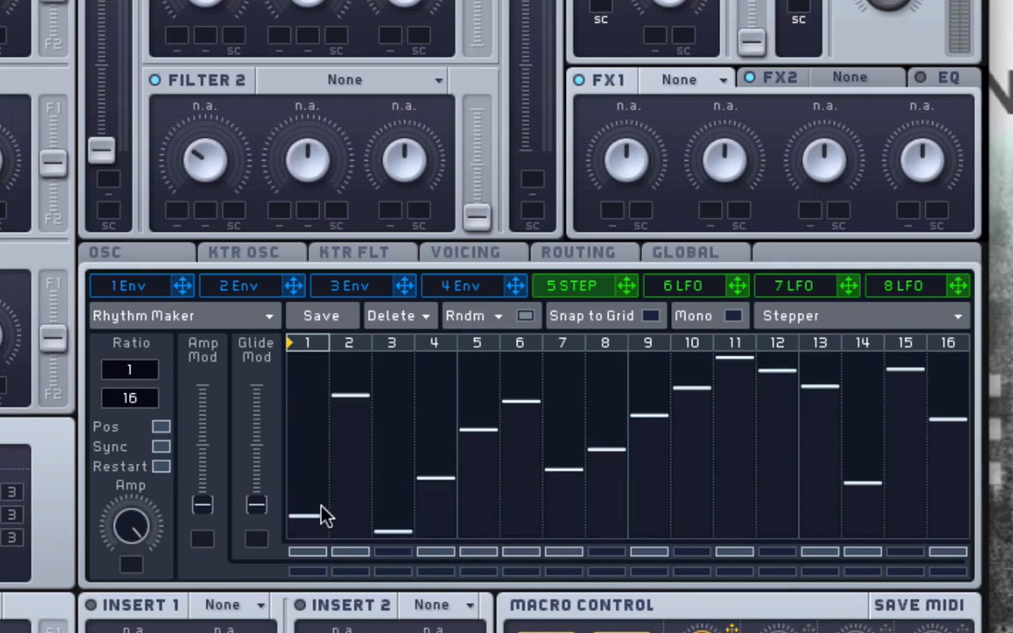
pyautogui.moveTo(256, 506); pyautogui.dragTo(255, 451)
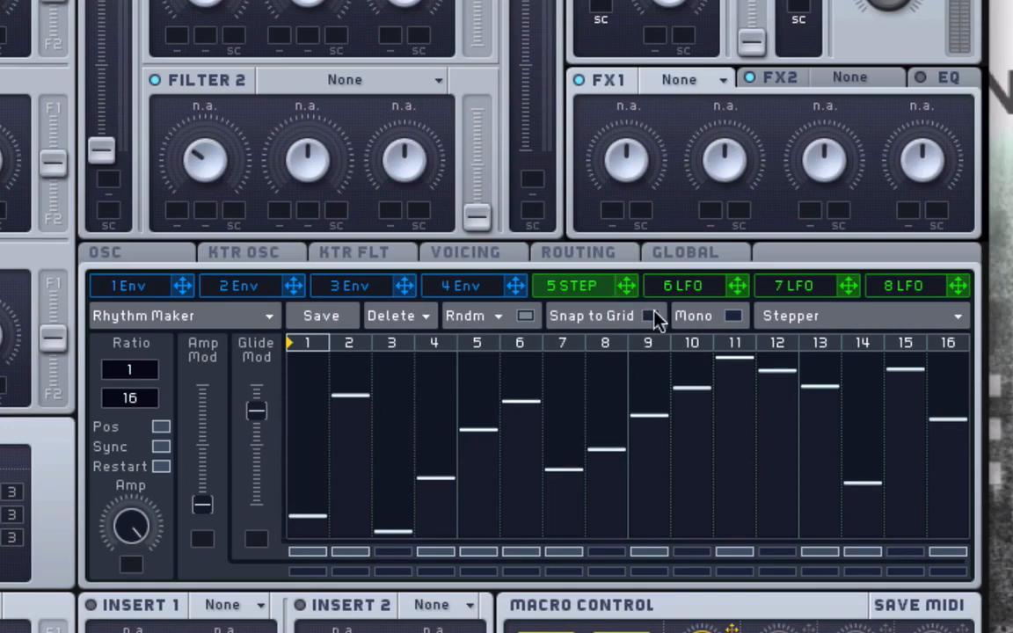
# - Reset the sound to its initial state and set modulator 5 back to Stepper mode
pyautogui.click(262, 319)
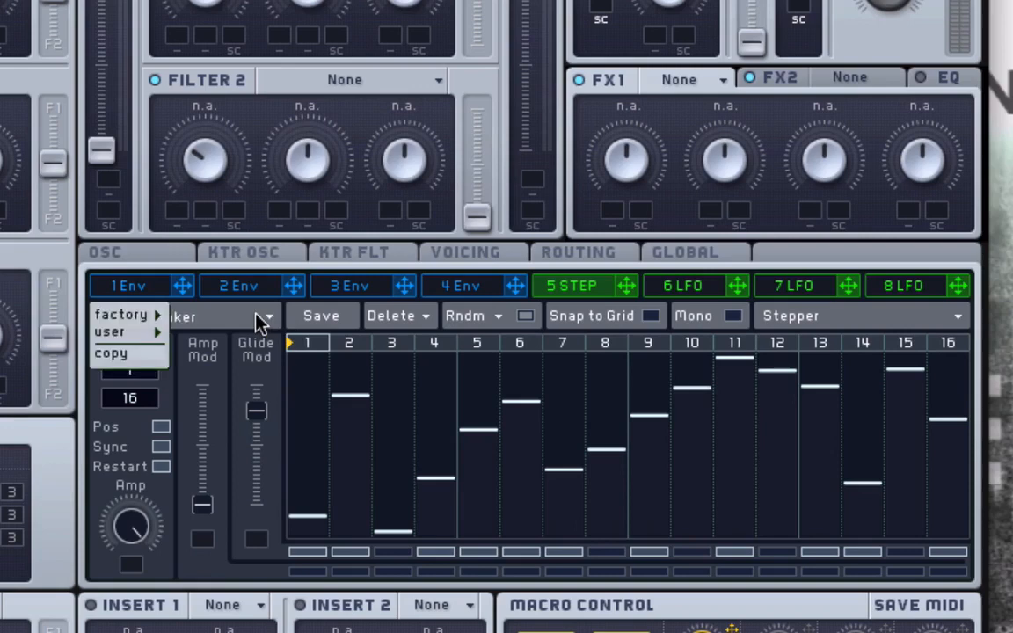
pyautogui.click(294, 316)
pyautogui.click(110, 0)
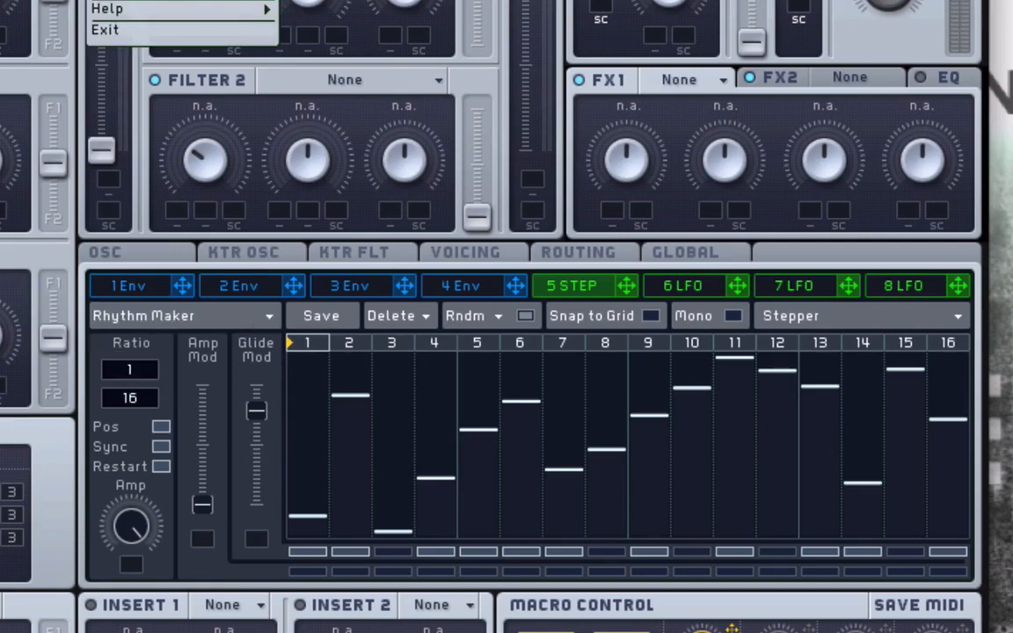
pyautogui.click(118, 0)
pyautogui.click(823, 318)
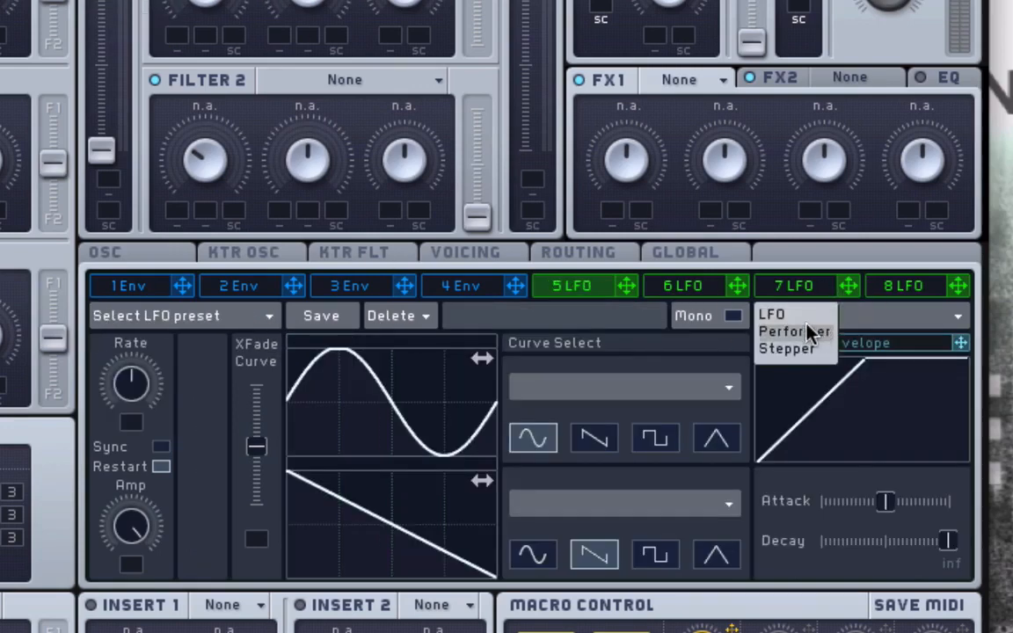
pyautogui.click(786, 349)
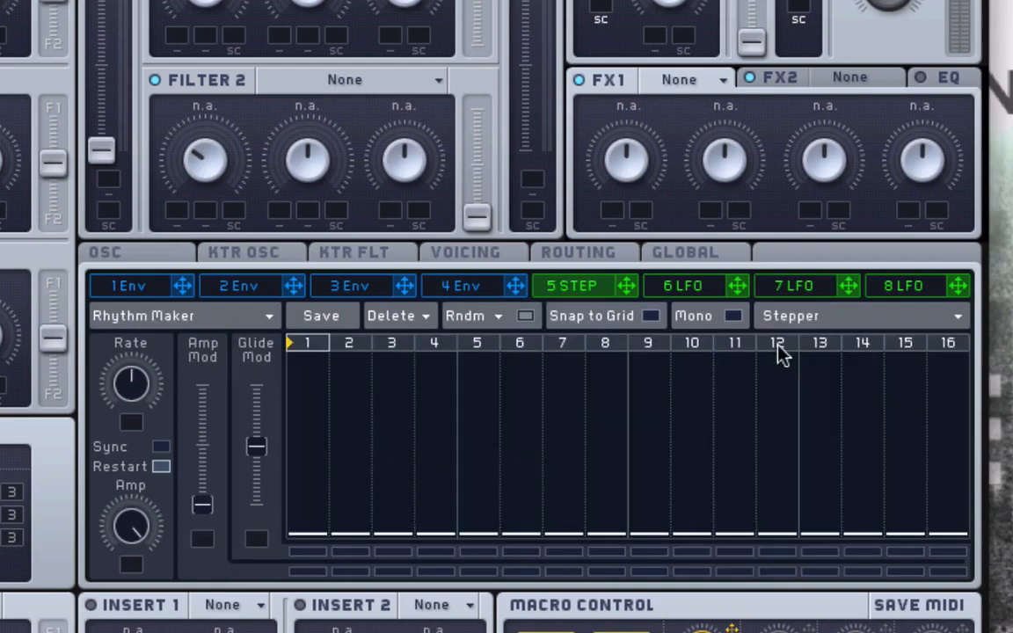
# - Enable Snap to Grid and raise the levels of steps 2 to 5, with step 3 at 9.00
pyautogui.click(651, 315)
pyautogui.click(480, 445)
pyautogui.click(435, 474)
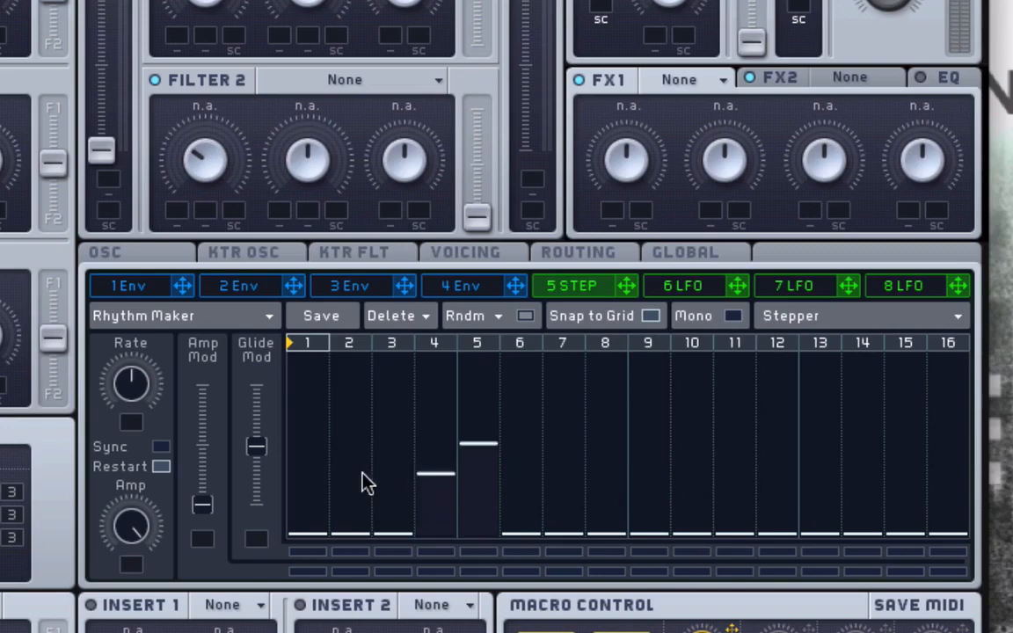
pyautogui.click(335, 475)
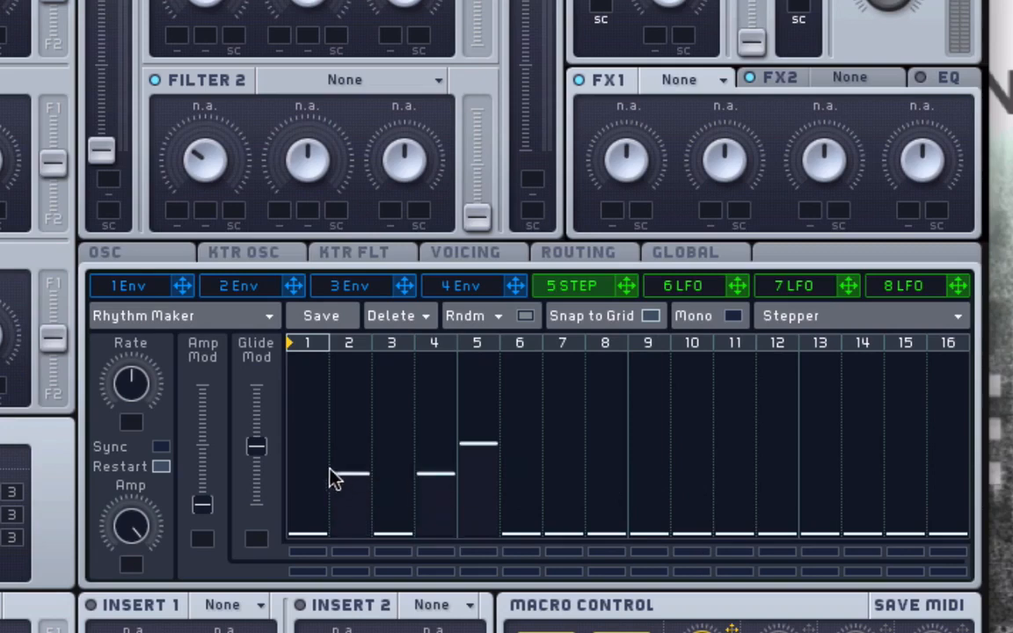
pyautogui.click(387, 400)
# - Set snapped levels for steps 6, 7, 9, 10 and 11, matching steps 7 and 9 to the level of step 3
pyautogui.click(522, 476)
pyautogui.click(567, 400)
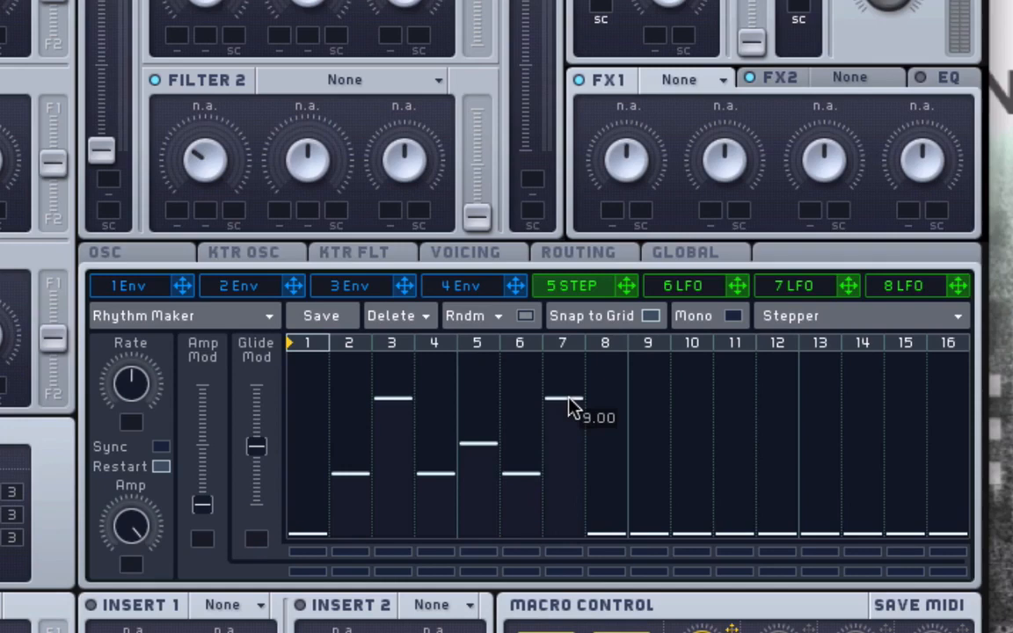
pyautogui.click(647, 413)
pyautogui.moveTo(646, 429); pyautogui.dragTo(646, 400)
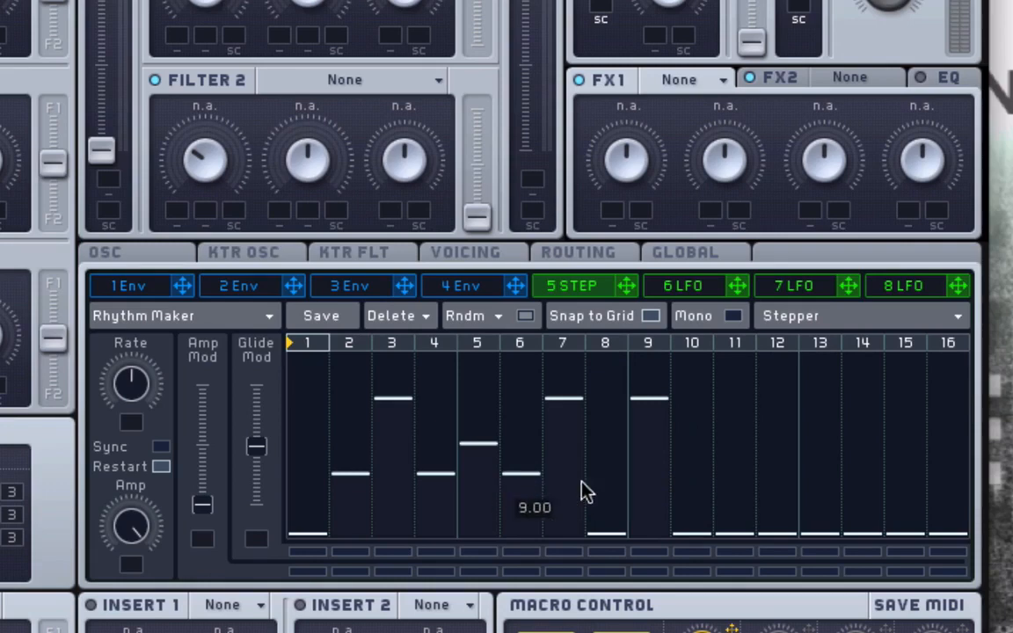
pyautogui.click(692, 475)
pyautogui.click(734, 444)
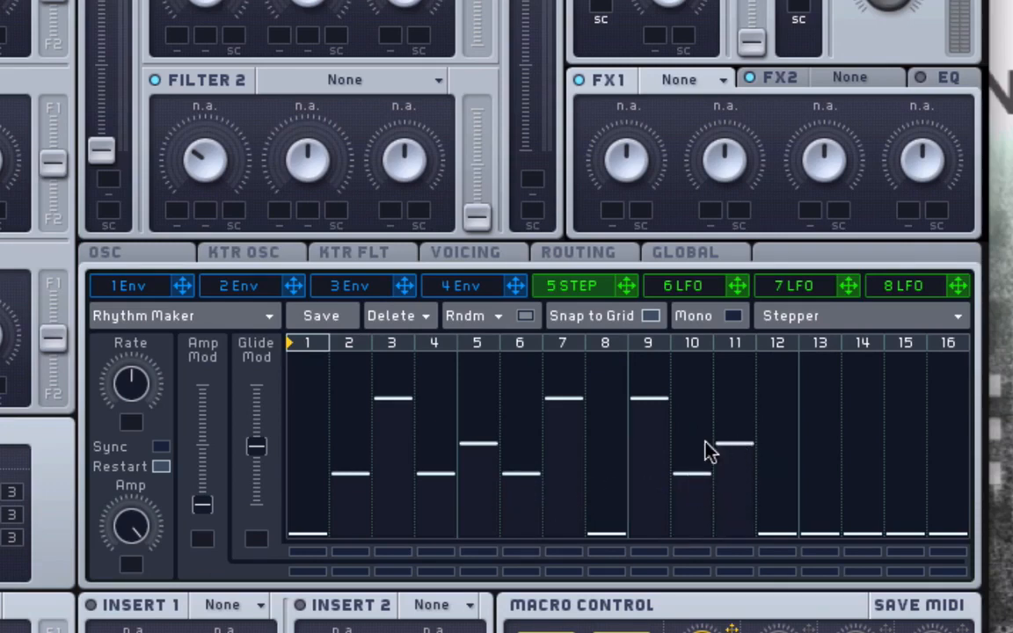
# - Set the levels of steps 12 and 13 with Snap to Grid off, and of steps 14 to 16 with it on
pyautogui.click(773, 406)
pyautogui.click(820, 432)
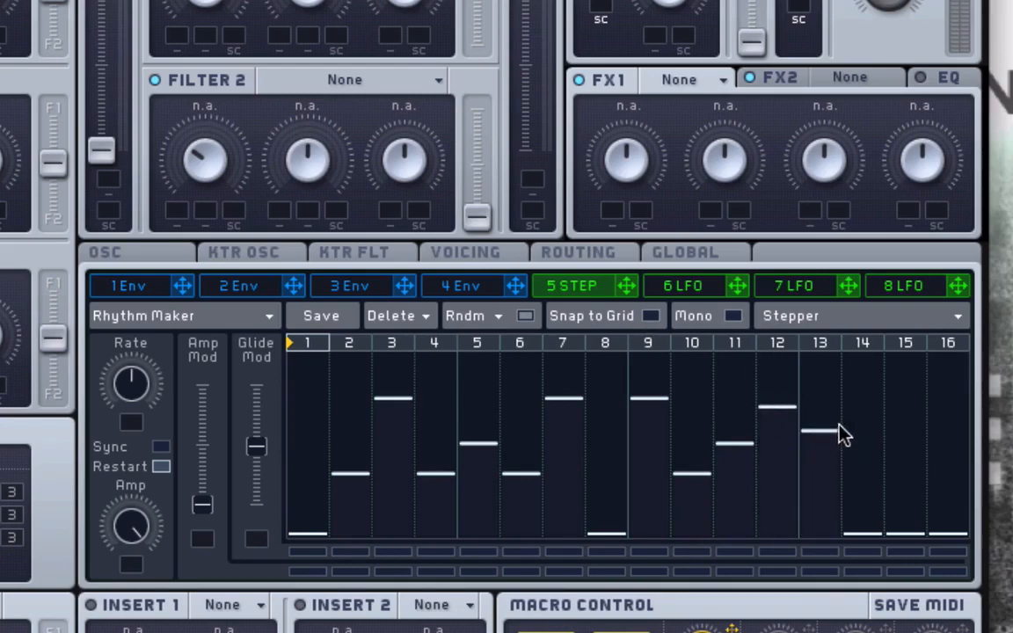
pyautogui.click(859, 422)
pyautogui.moveTo(861, 416)
pyautogui.mouseDown()
pyautogui.moveTo(863, 406)
pyautogui.moveTo(866, 422)
pyautogui.mouseUp()
pyautogui.click(929, 419)
pyautogui.click(911, 451)
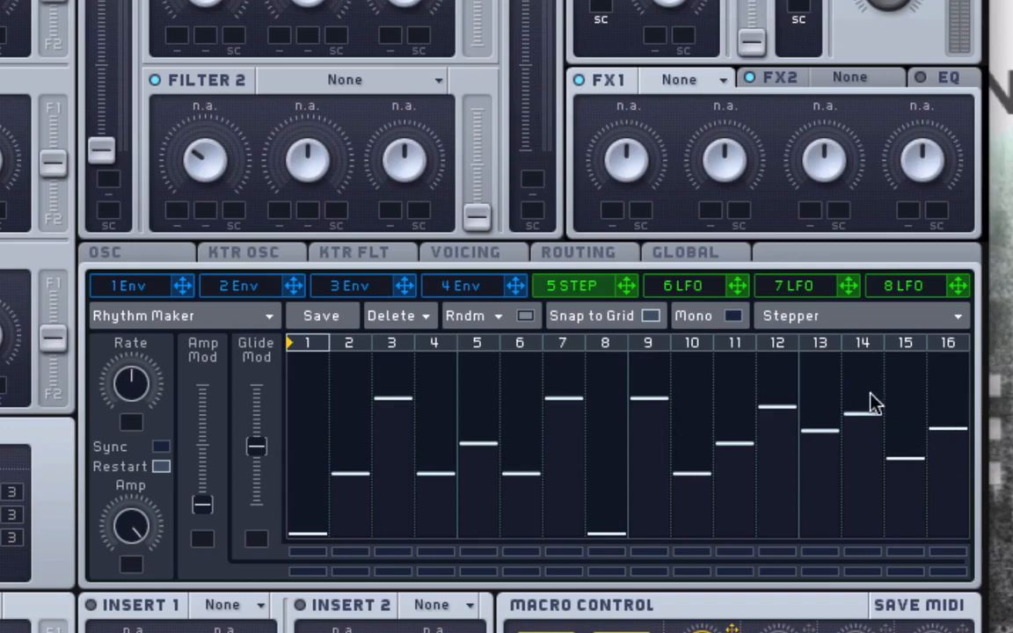